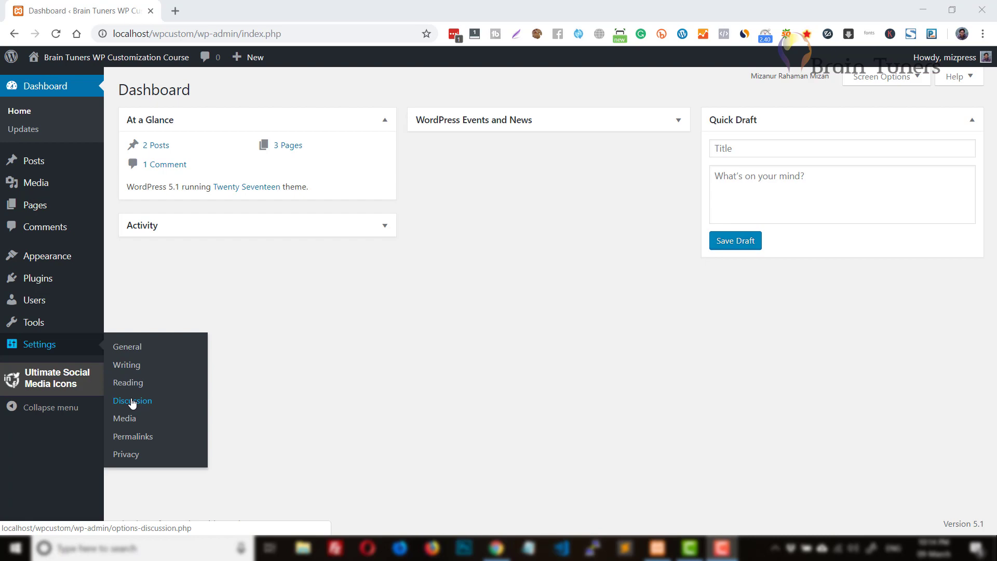
# Step: Open the Discussion settings page and start a new post in a separate browser tab
pyautogui.click(132, 401)
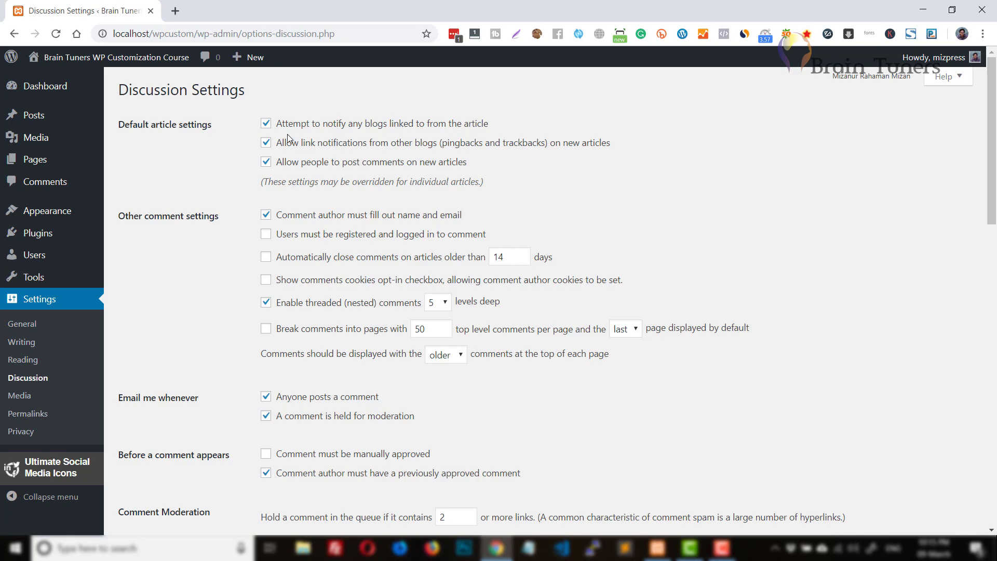
pyautogui.moveTo(260, 60)
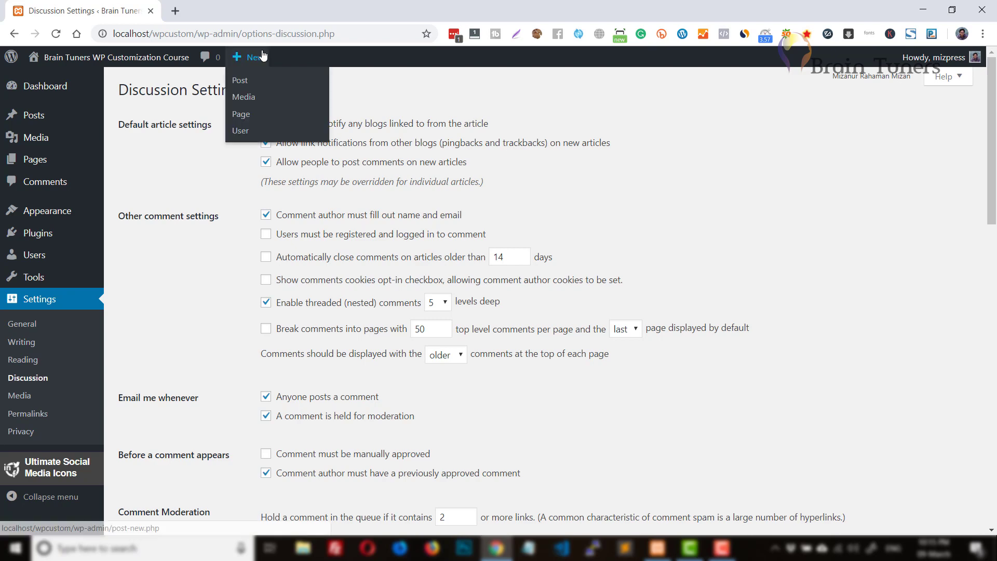
pyautogui.middleClick(249, 82)
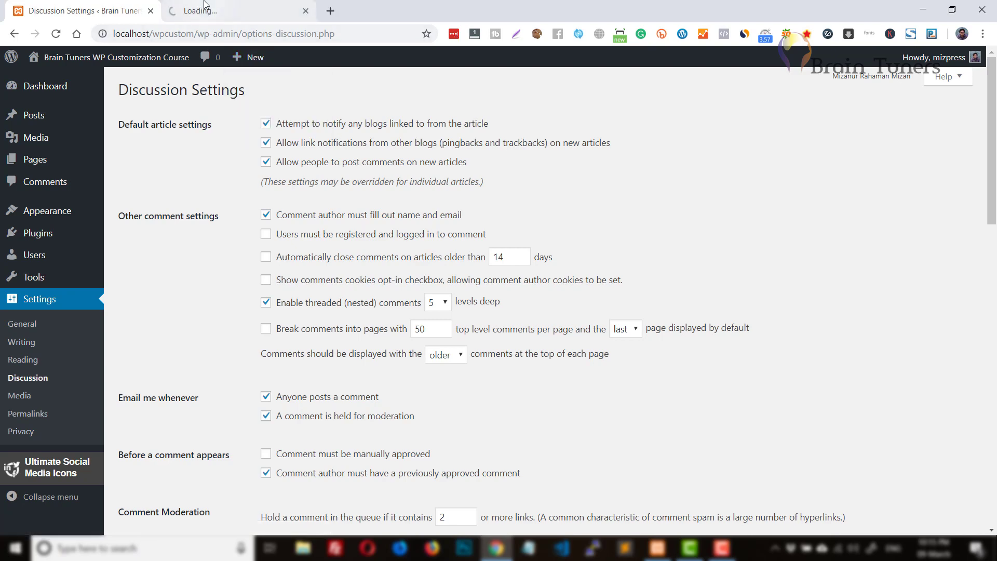
pyautogui.hotkey('ctrl', 'Tab')
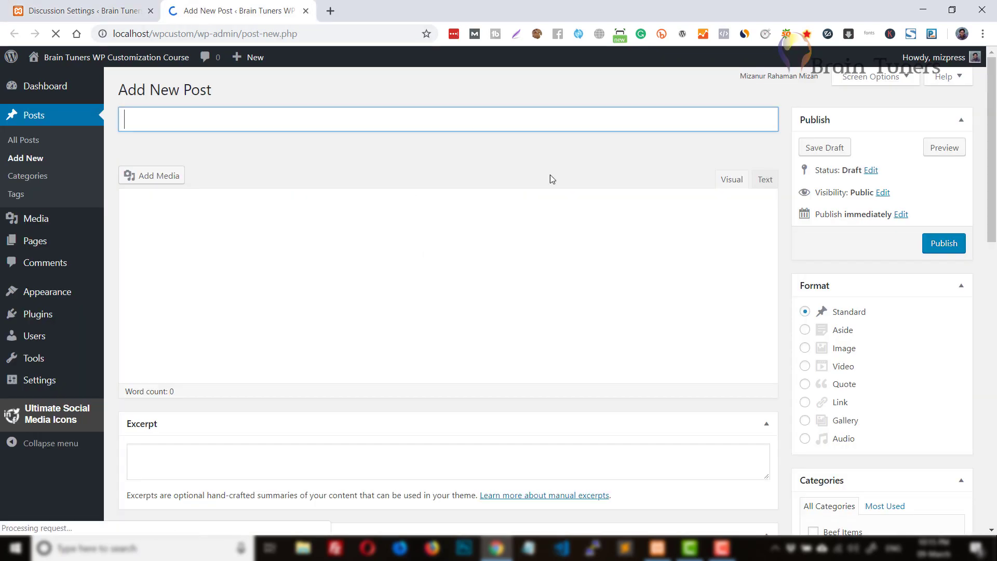
pyautogui.click(425, 271)
pyautogui.write('w')
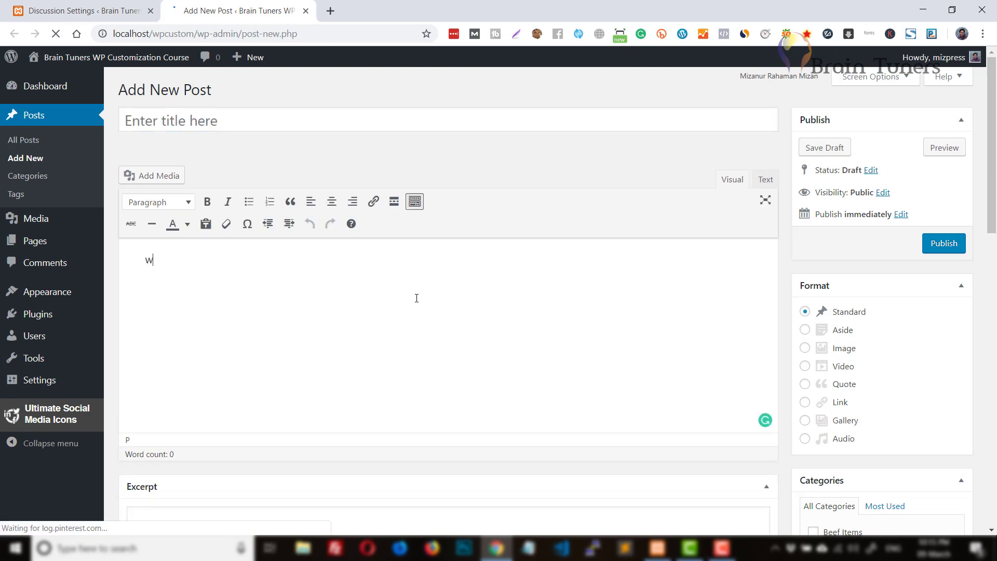
pyautogui.write('ww,google.co')
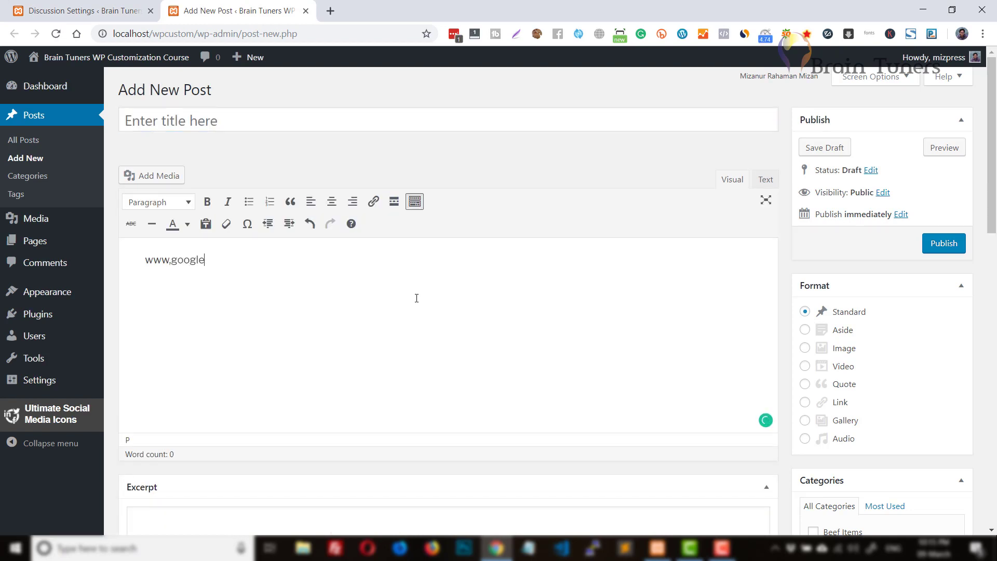
pyautogui.press('BackSpace')
pyautogui.press('BackSpace')
pyautogui.press('BackSpace')
pyautogui.press('BackSpace')
pyautogui.press('BackSpace')
pyautogui.press('BackSpace')
pyautogui.press('BackSpace')
pyautogui.press('BackSpace')
pyautogui.press('BackSpace')
pyautogui.press('BackSpace')
pyautogui.press('BackSpace')
pyautogui.press('BackSpace')
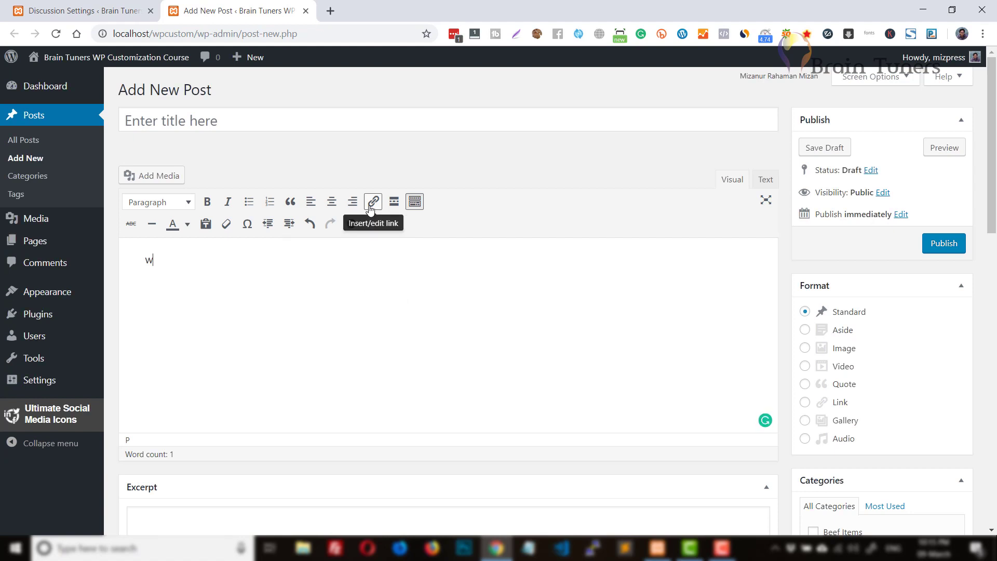
pyautogui.write('ww')
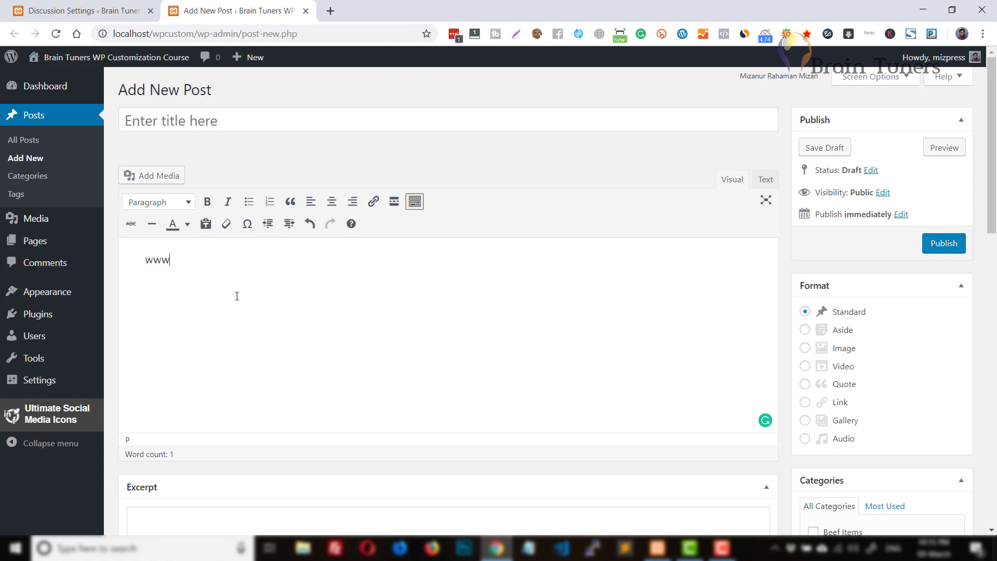
pyautogui.write('.google.com')
pyautogui.moveTo(258, 262); pyautogui.dragTo(69, 251)
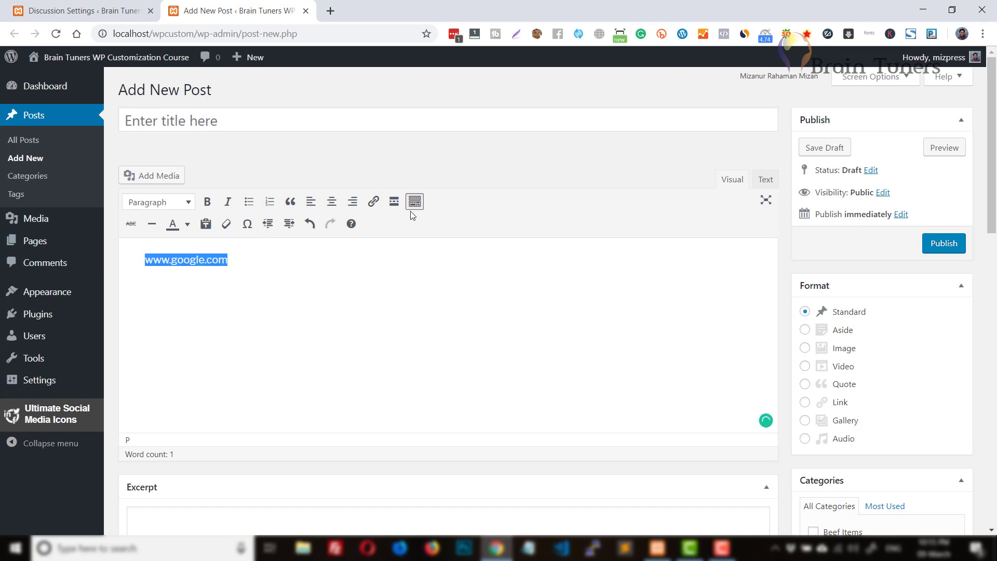
pyautogui.click(373, 202)
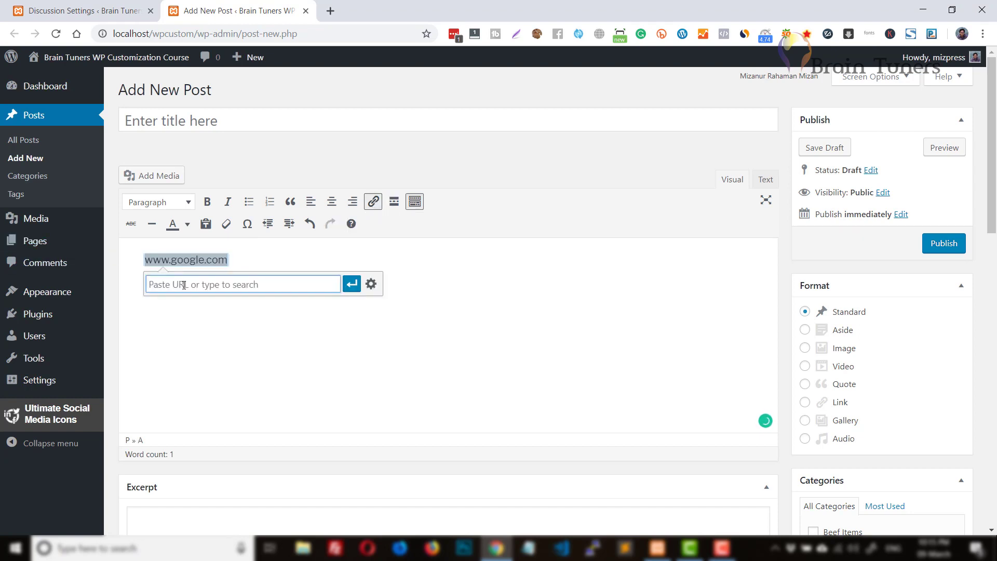
pyautogui.write('https:/')
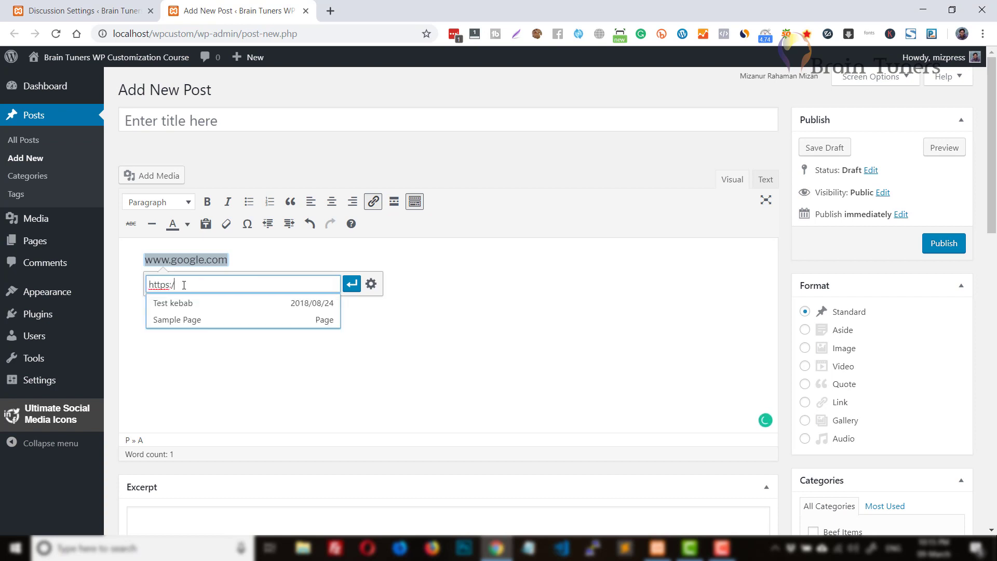
pyautogui.write('/www.google.com')
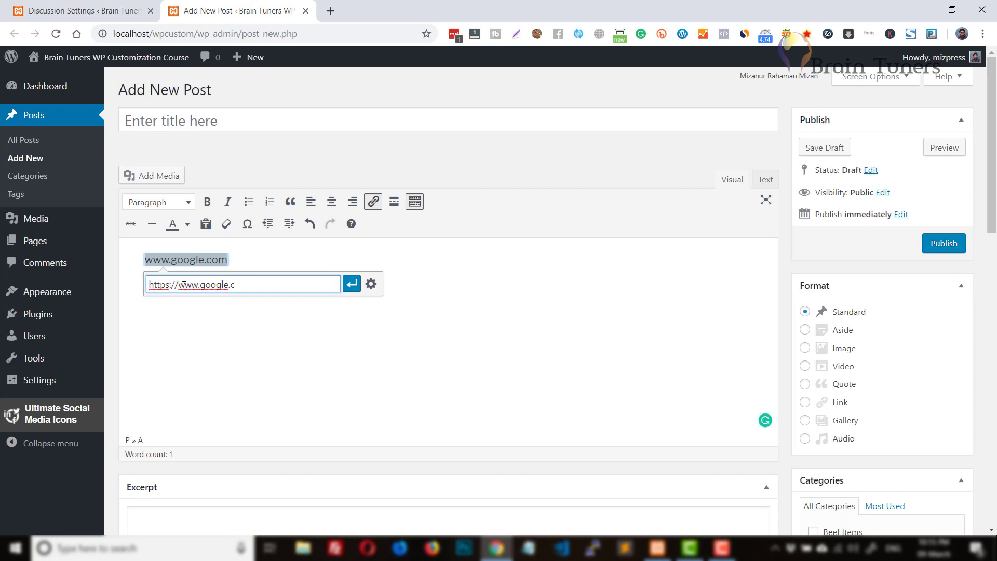
pyautogui.press('Return')
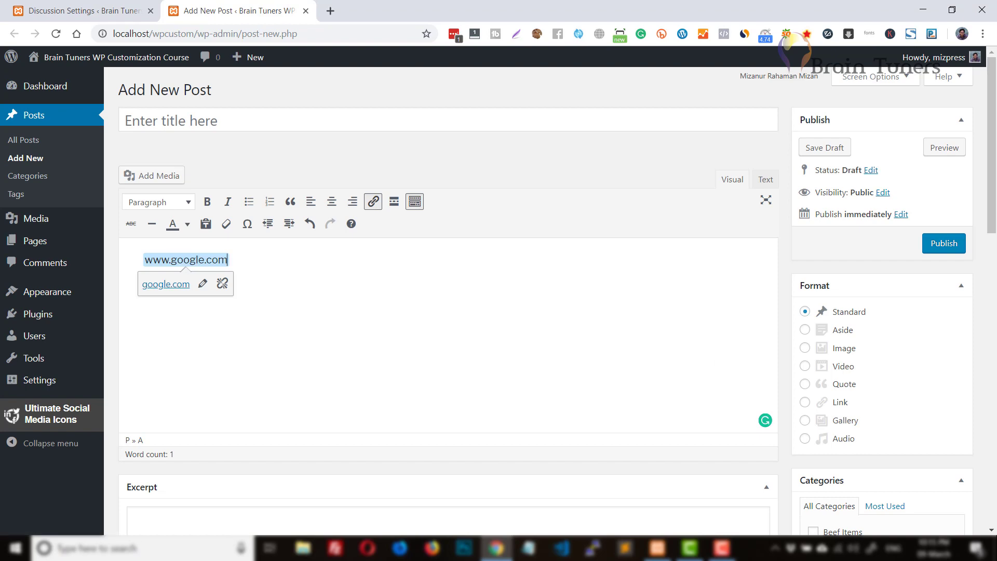
# Step: Return to the Discussion Settings and look through the options down to the avatar section
pyautogui.click(77, 10)
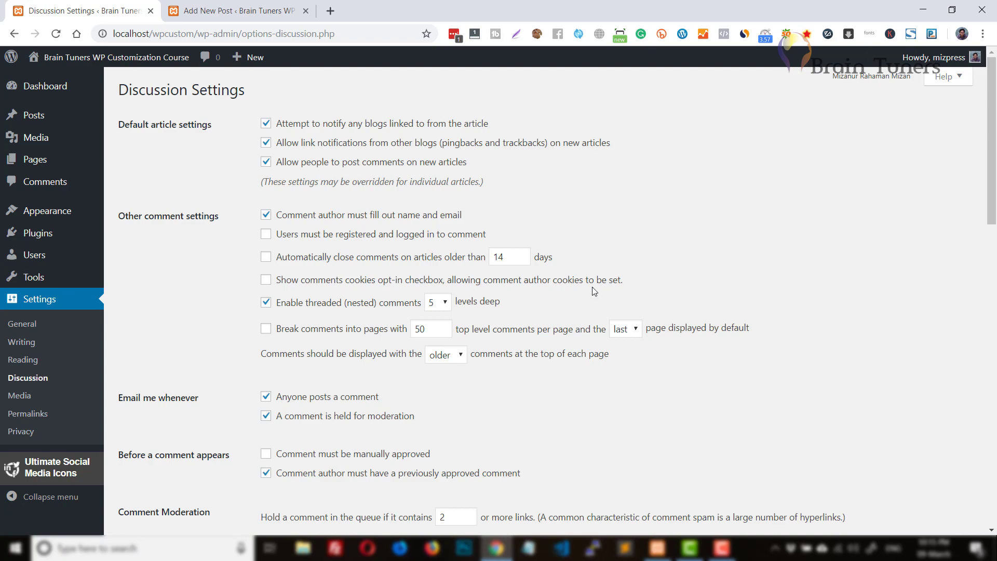
pyautogui.scroll(-6, 592, 286)
pyautogui.scroll(-10, 592, 287)
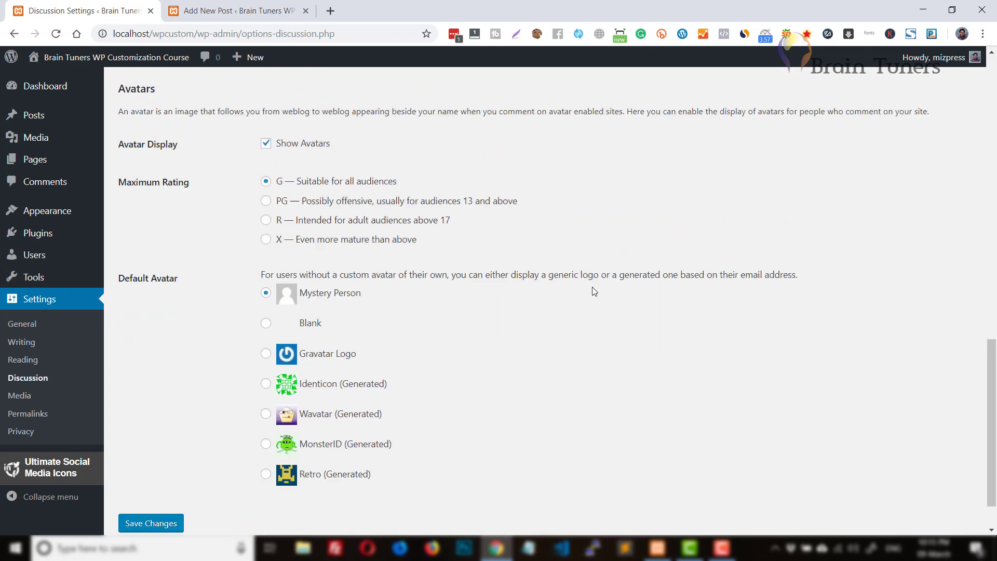
pyautogui.scroll(16, 592, 288)
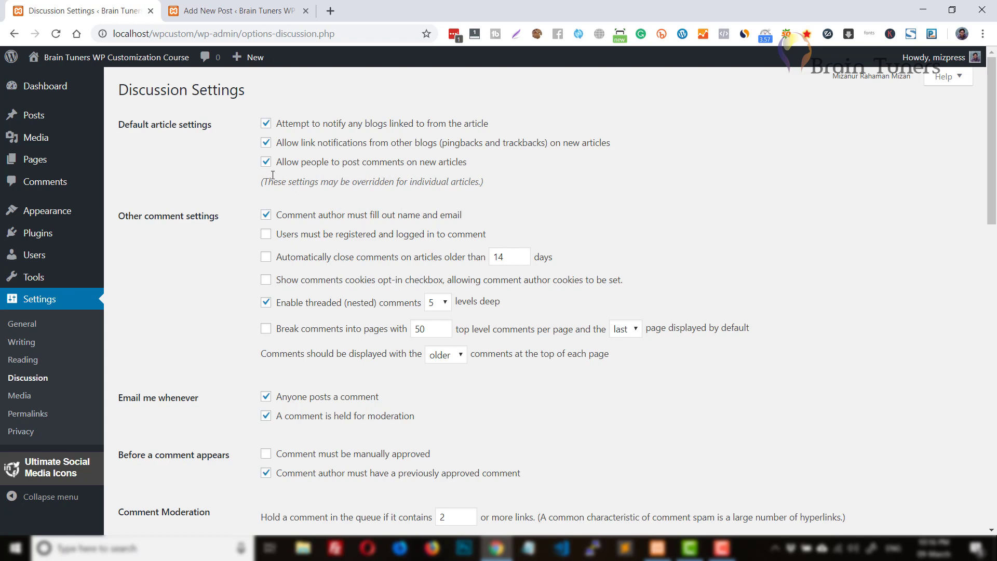
# Step: Switch the option allowing people to post comments on new articles off and back on
pyautogui.click(267, 162)
pyautogui.click(267, 163)
pyautogui.moveTo(257, 62)
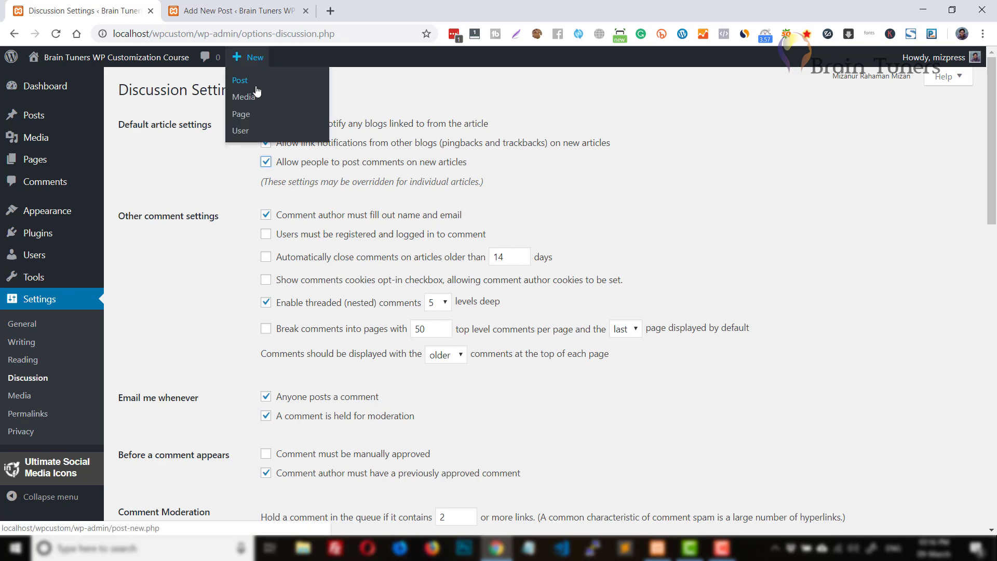
# Step: Turn the new post's Allow comments option off and back on, and return to the Discussion Settings
pyautogui.click(236, 10)
pyautogui.scroll(-15, 556, 307)
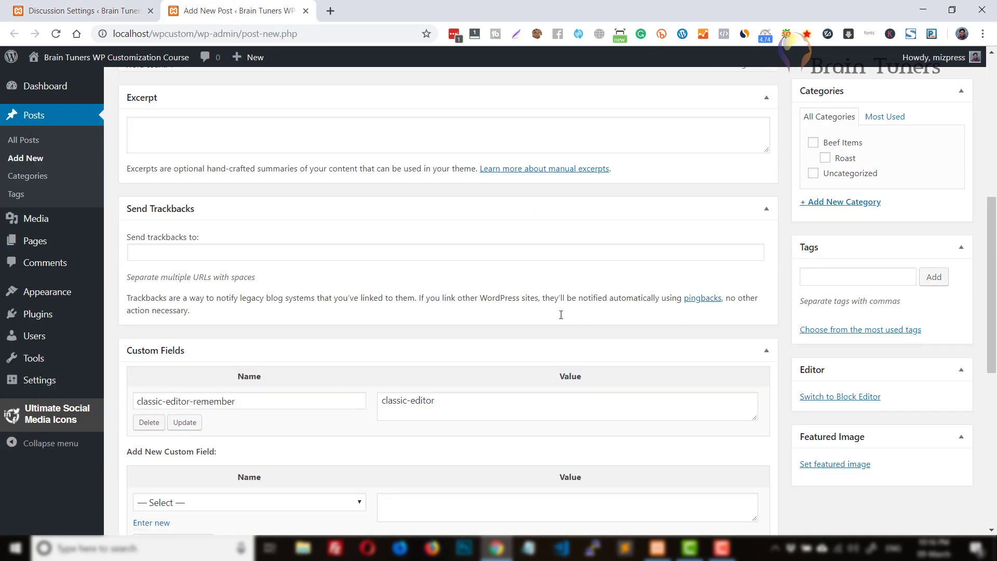
pyautogui.scroll(-2, 560, 318)
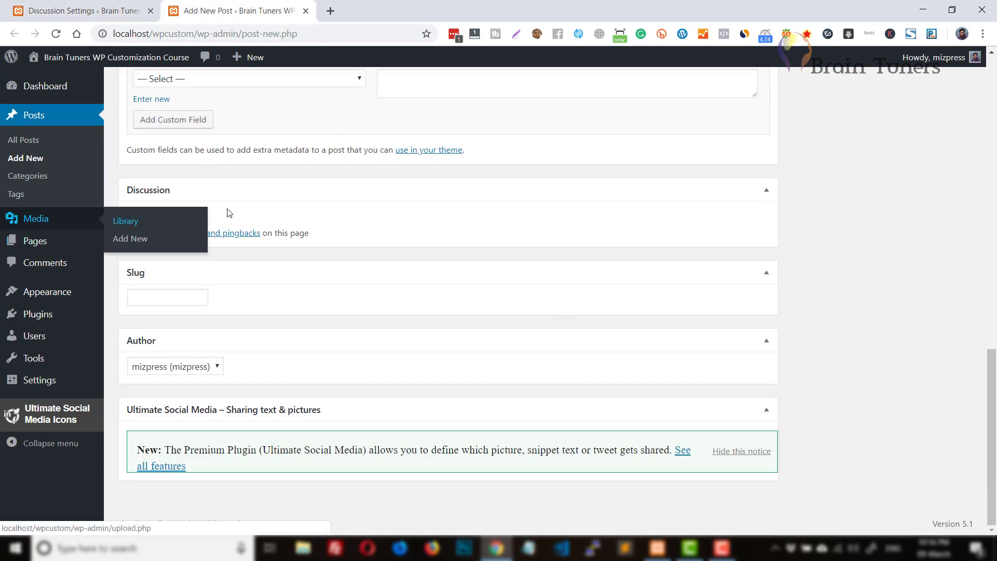
pyautogui.click(196, 223)
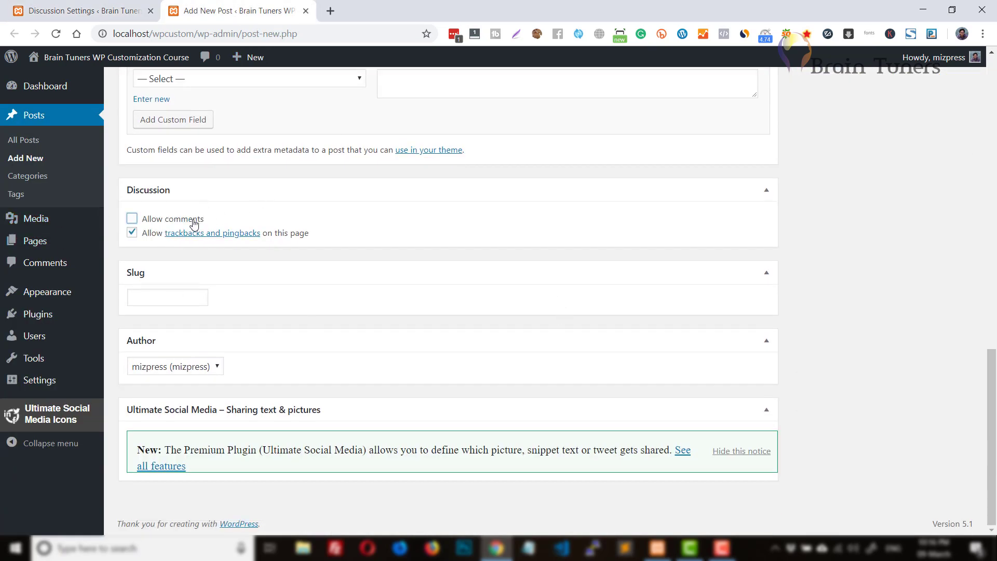
pyautogui.click(110, 10)
pyautogui.click(237, 10)
pyautogui.click(132, 218)
pyautogui.click(112, 6)
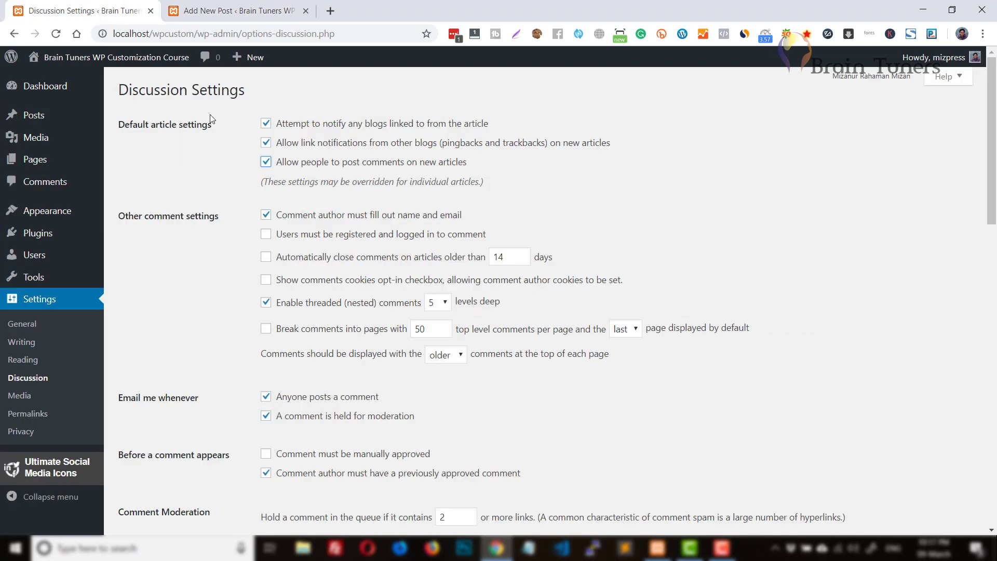
pyautogui.scroll(-1, 381, 181)
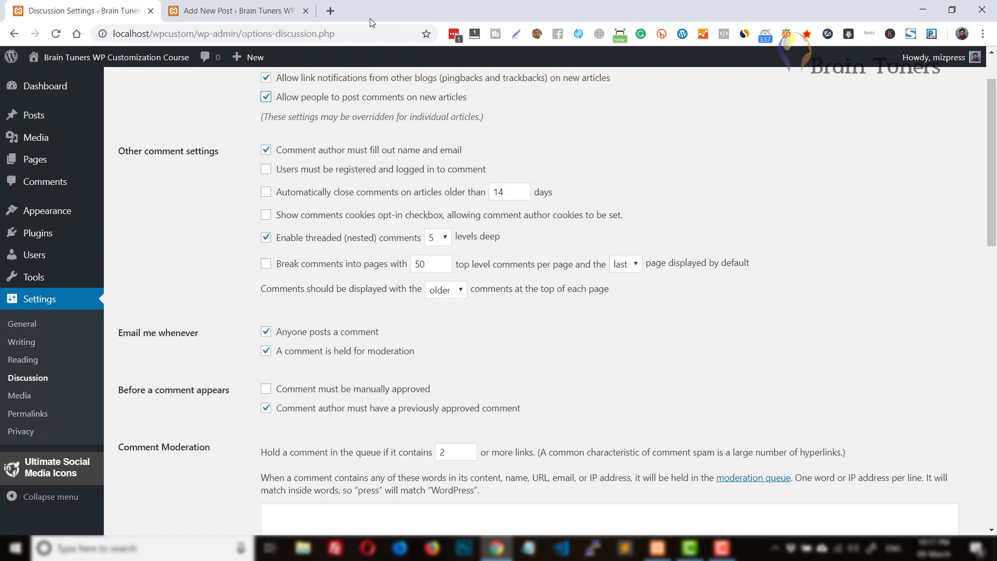
# Step: Open the site localhost/wpcustom in a new incognito window
pyautogui.click(244, 11)
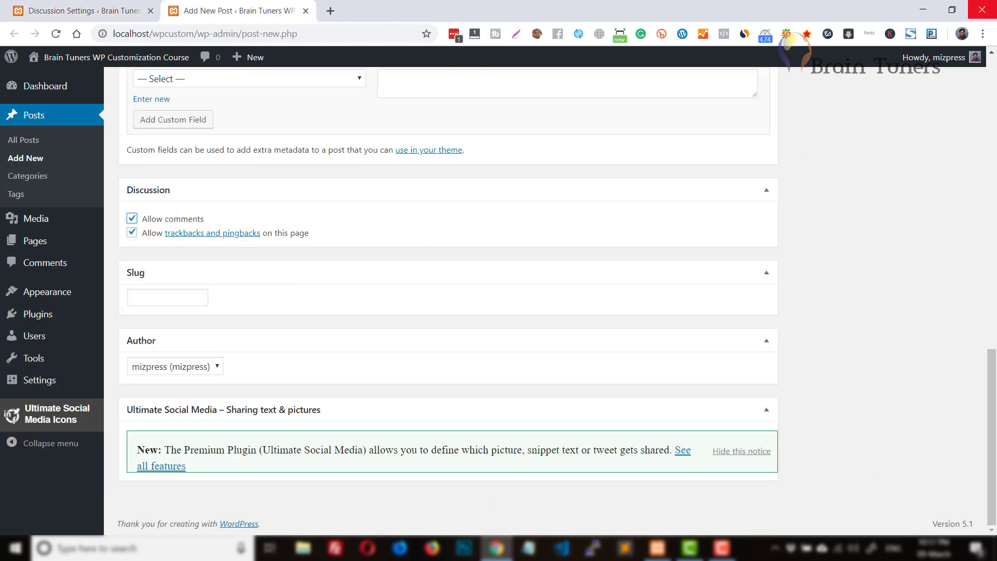
pyautogui.click(982, 41)
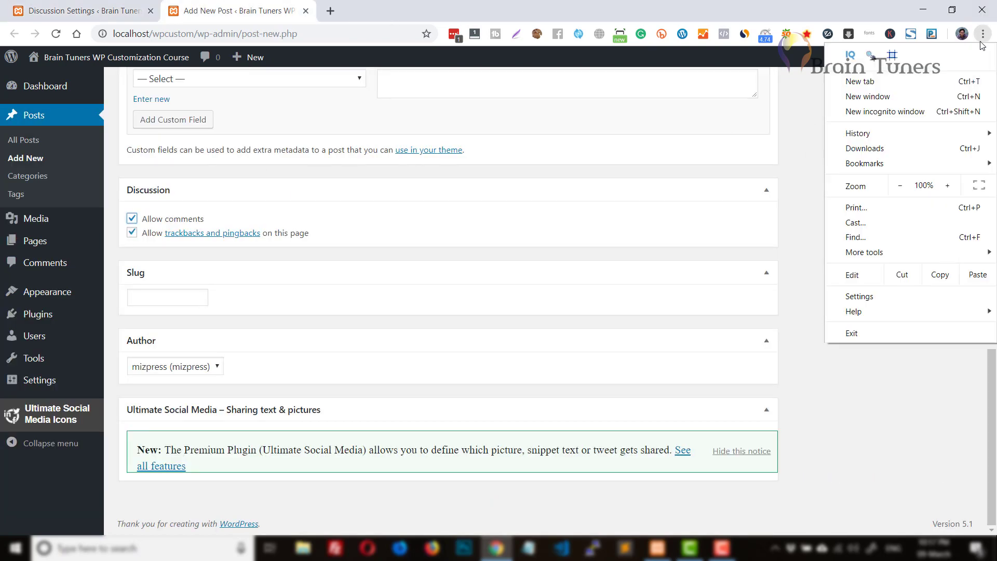
pyautogui.click(921, 118)
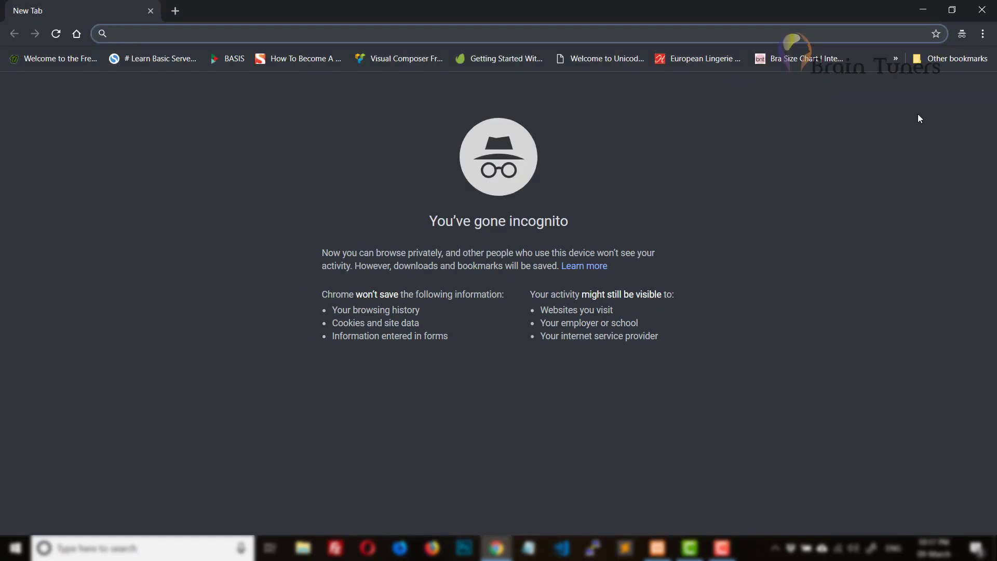
pyautogui.write('localhost/w')
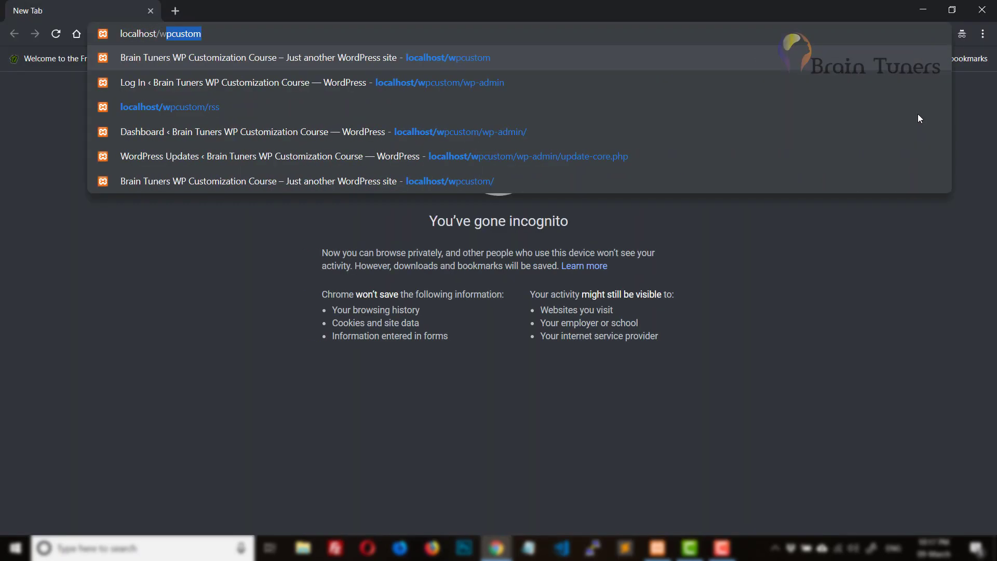
pyautogui.press('Return')
# Step: Open the "Neque porro quisquam est" post and examine the required name and email fields of its reply form
pyautogui.scroll(-12, 844, 270)
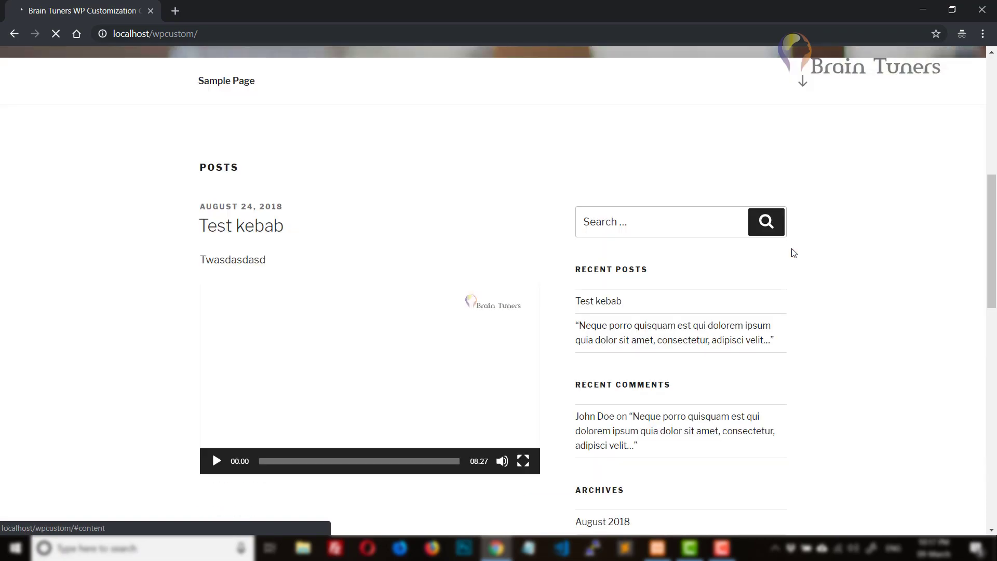
pyautogui.click(327, 292)
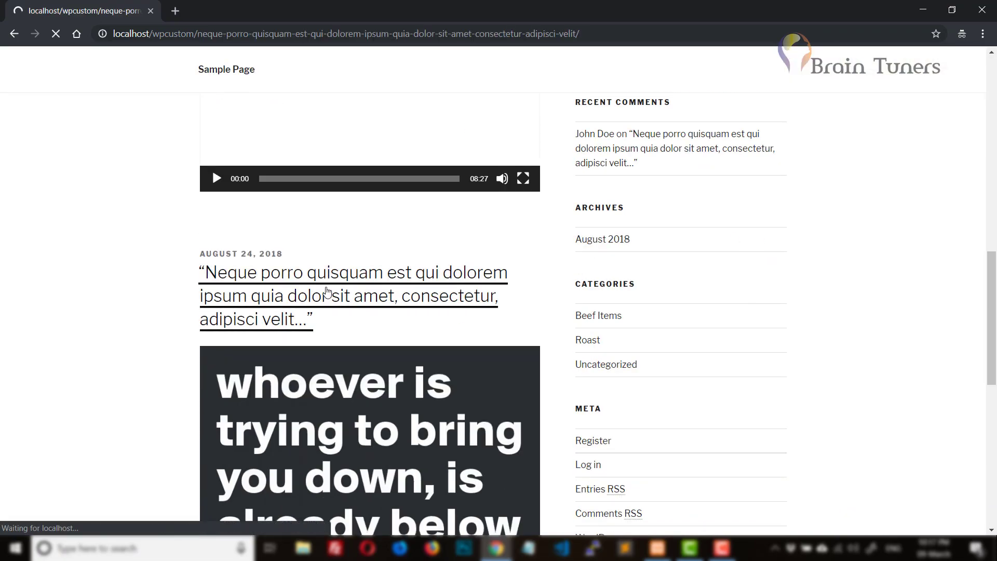
pyautogui.scroll(-20, 327, 292)
pyautogui.scroll(-8, 326, 292)
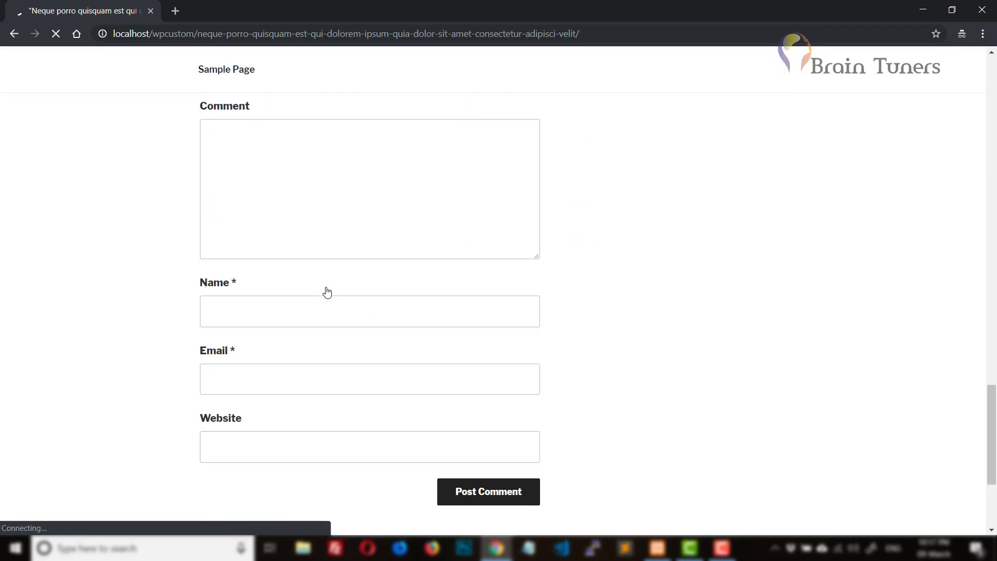
pyautogui.scroll(1, 323, 289)
pyautogui.click(245, 321)
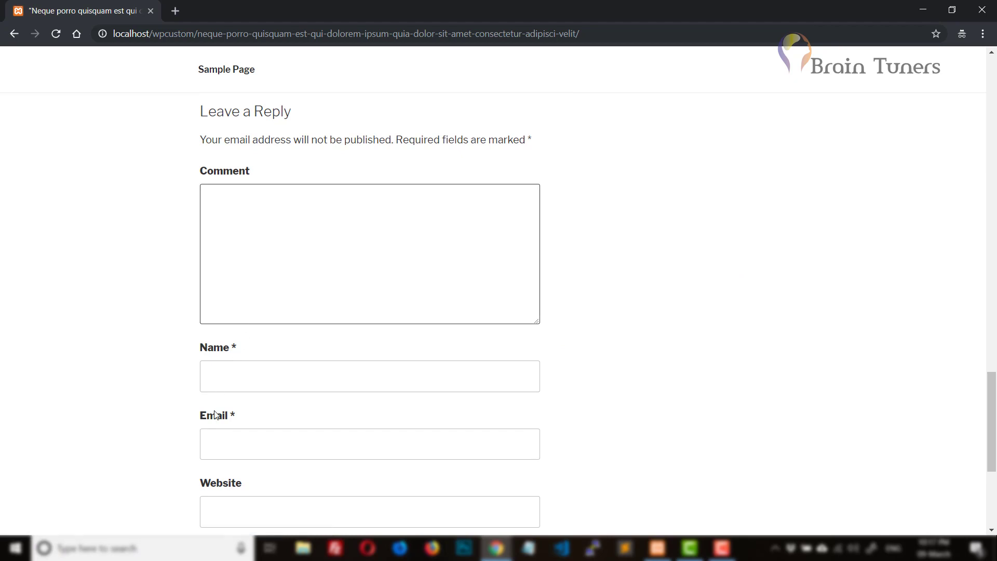
pyautogui.press('Tab')
pyautogui.click(118, 458)
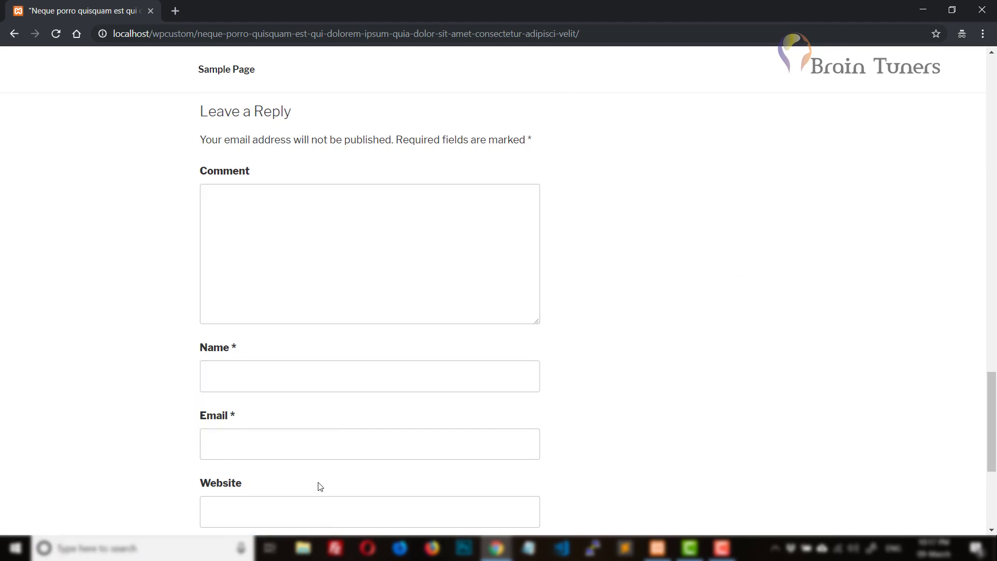
# Step: Switch back to the regular browser window and return to the Discussion Settings page
pyautogui.click(496, 548)
pyautogui.click(411, 499)
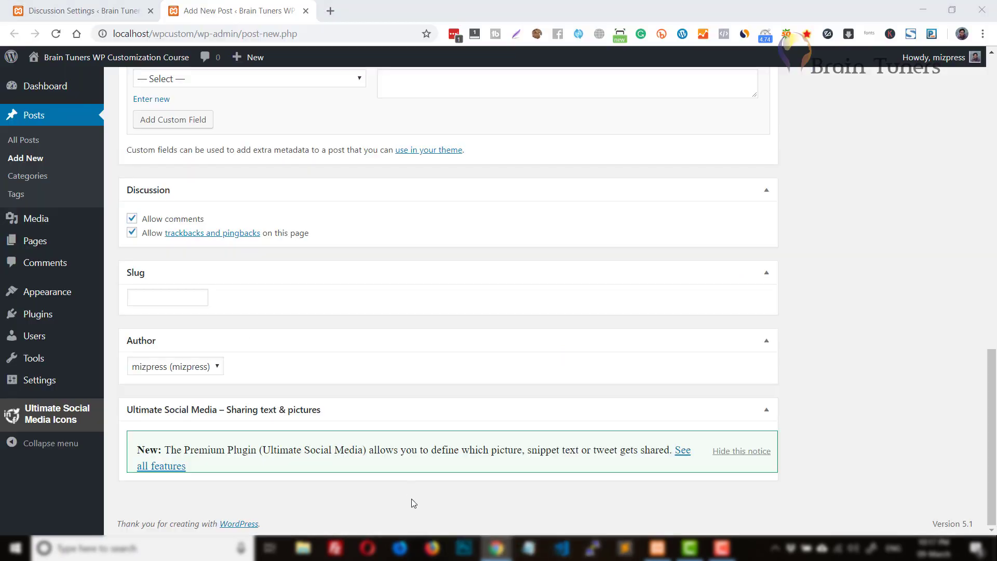
pyautogui.scroll(8, 374, 336)
pyautogui.click(7, 6)
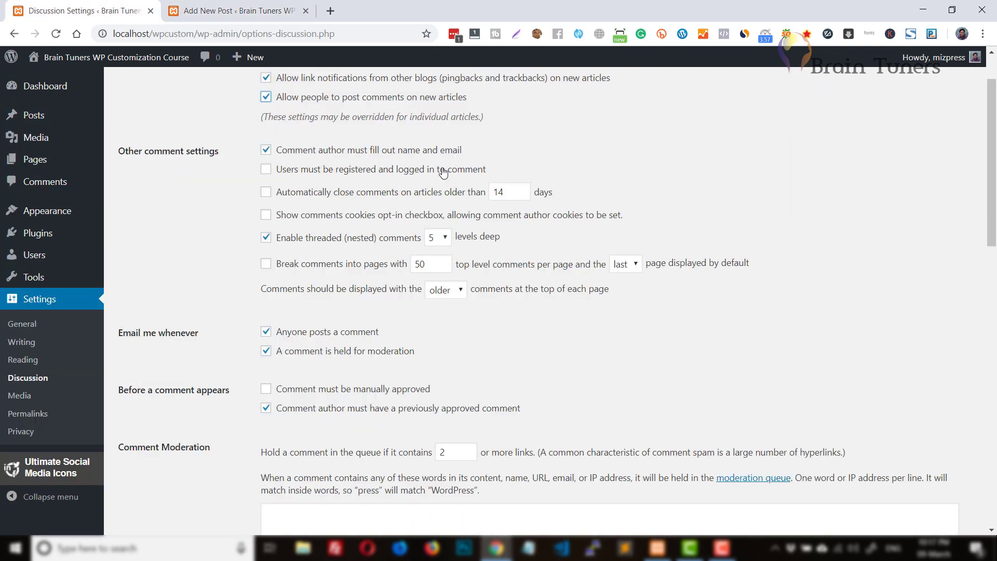
pyautogui.click(306, 172)
pyautogui.click(299, 198)
pyautogui.click(349, 197)
pyautogui.rightClick(528, 244)
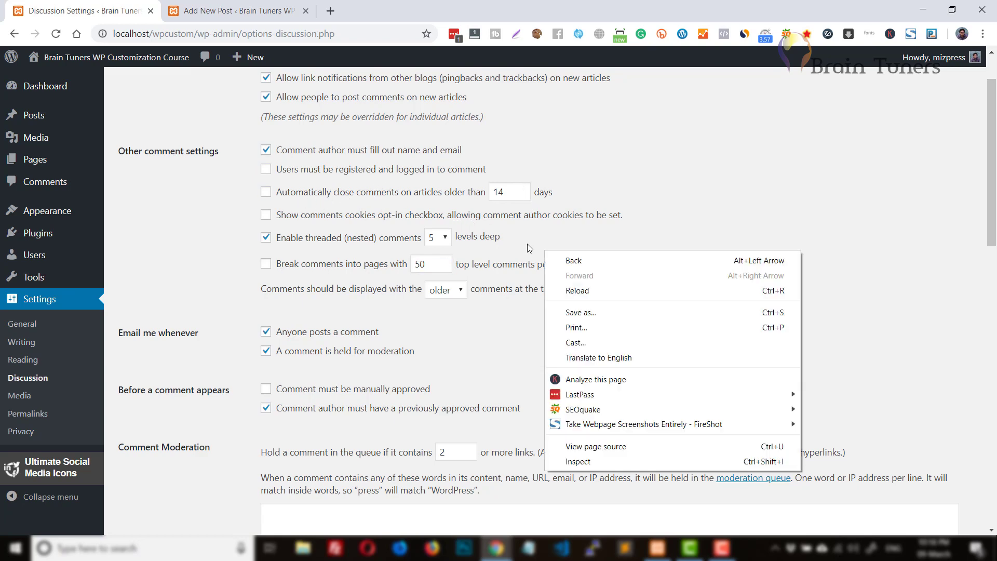
pyautogui.click(430, 178)
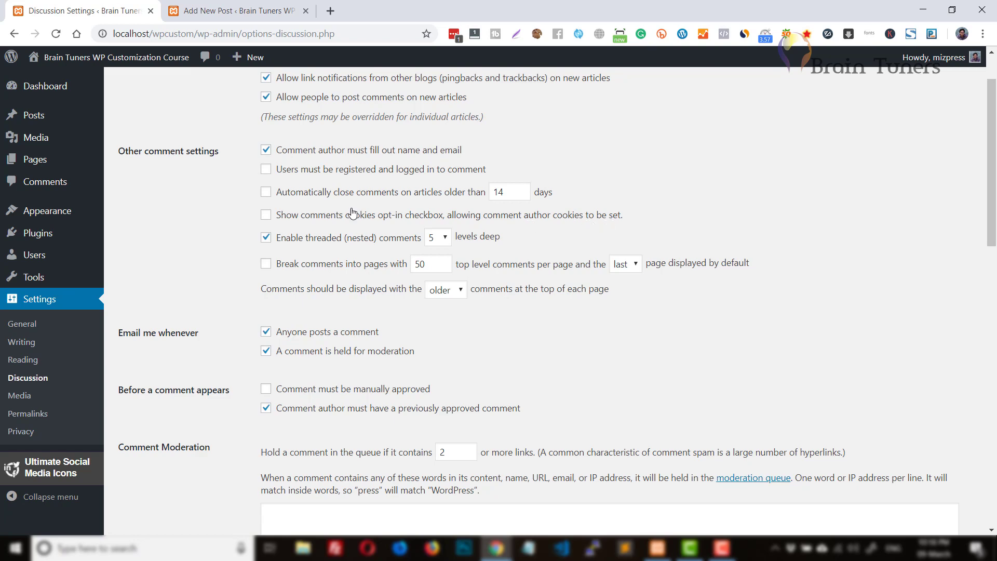
# Step: Enable the comments cookies opt-in checkbox, breaking comments into pages, and manual approval of comments
pyautogui.click(294, 215)
pyautogui.click(296, 269)
pyautogui.scroll(-3, 597, 384)
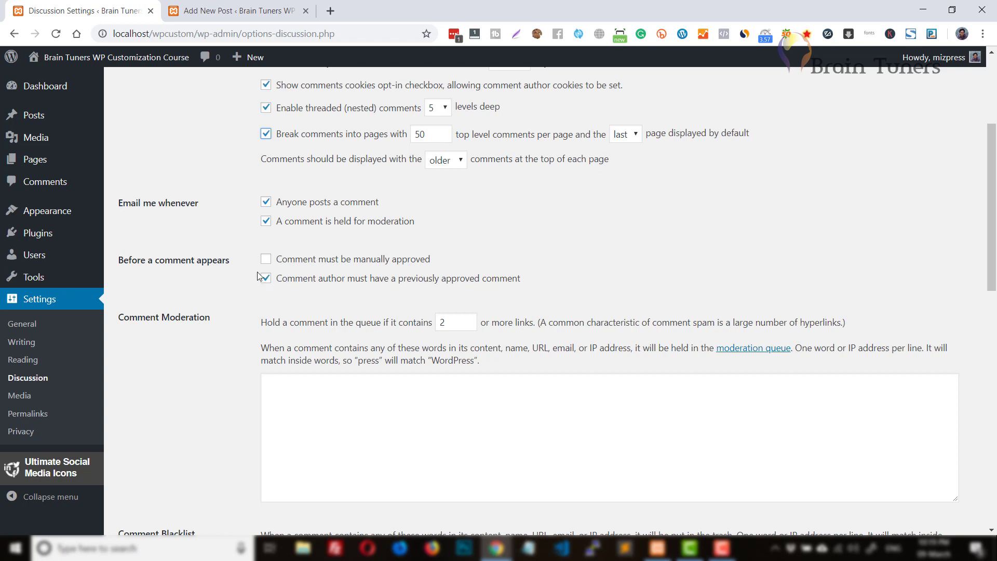
pyautogui.click(311, 264)
# Step: Review the comment moderation, blacklist and avatar sections, and save the Discussion settings
pyautogui.scroll(-2, 347, 280)
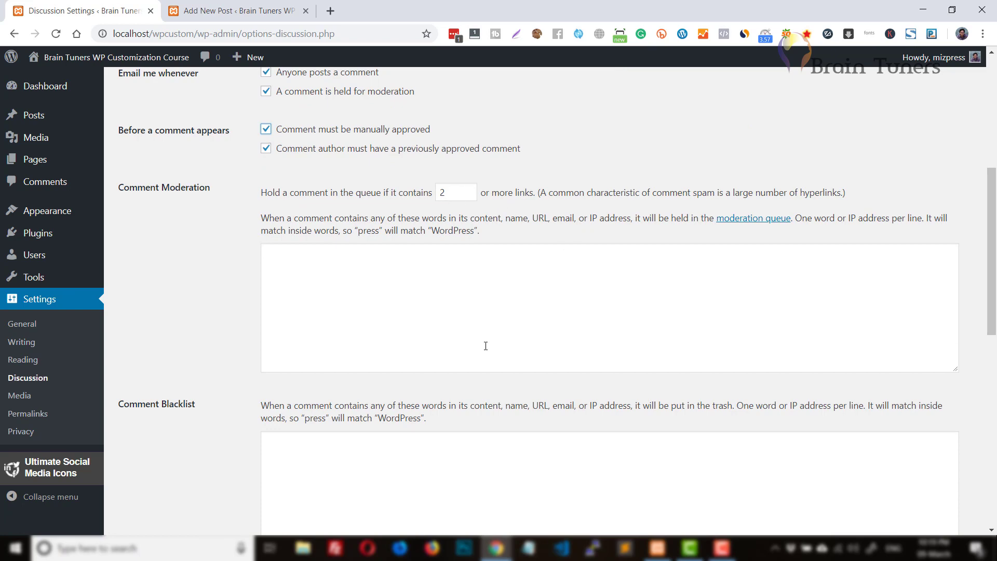
pyautogui.scroll(-4, 467, 344)
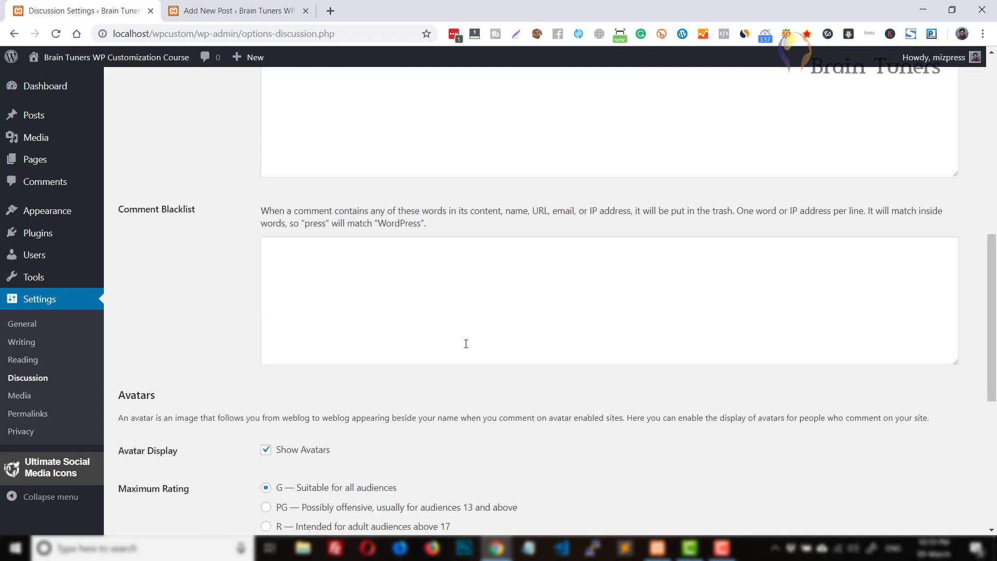
pyautogui.click(355, 324)
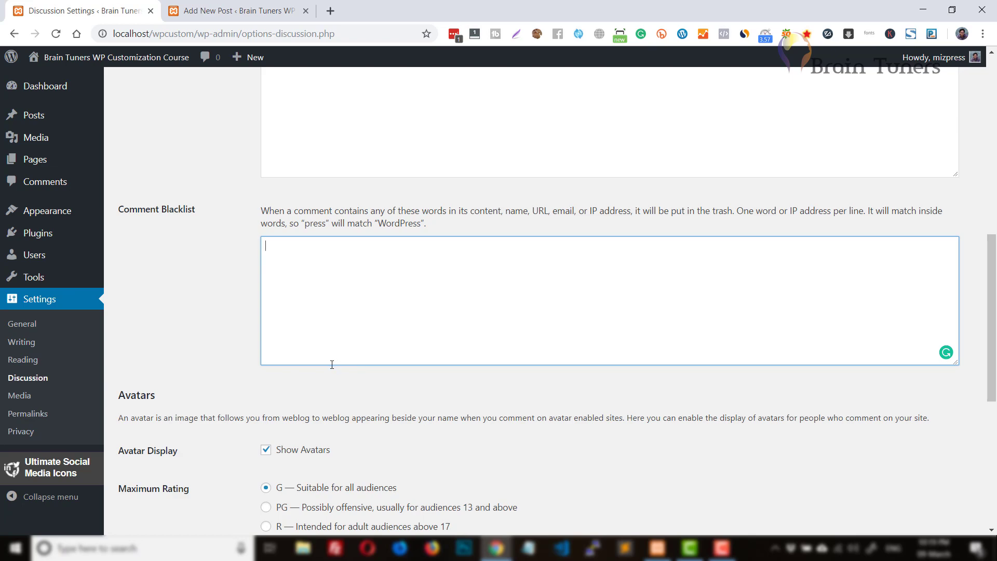
pyautogui.scroll(-4, 359, 345)
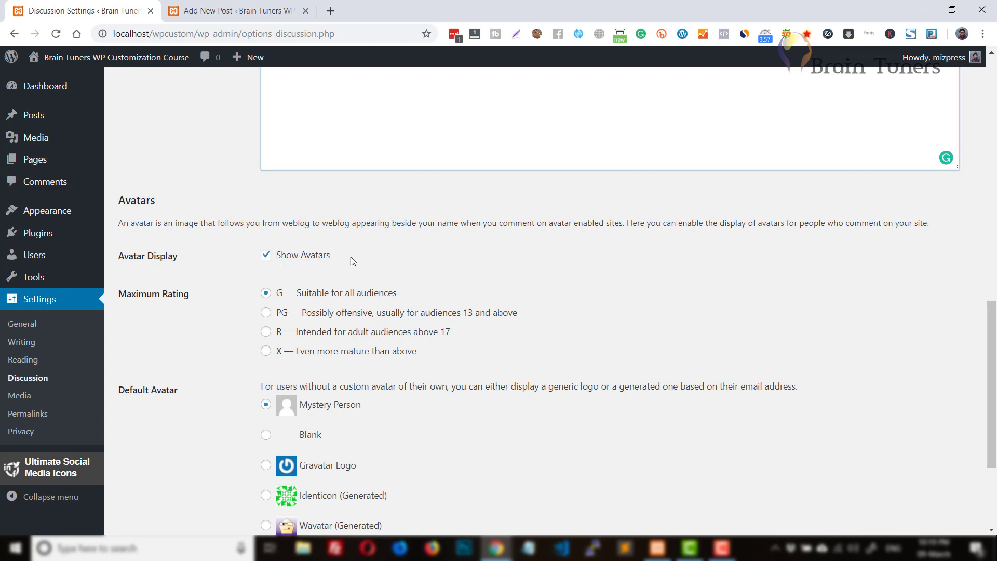
pyautogui.scroll(-1, 373, 256)
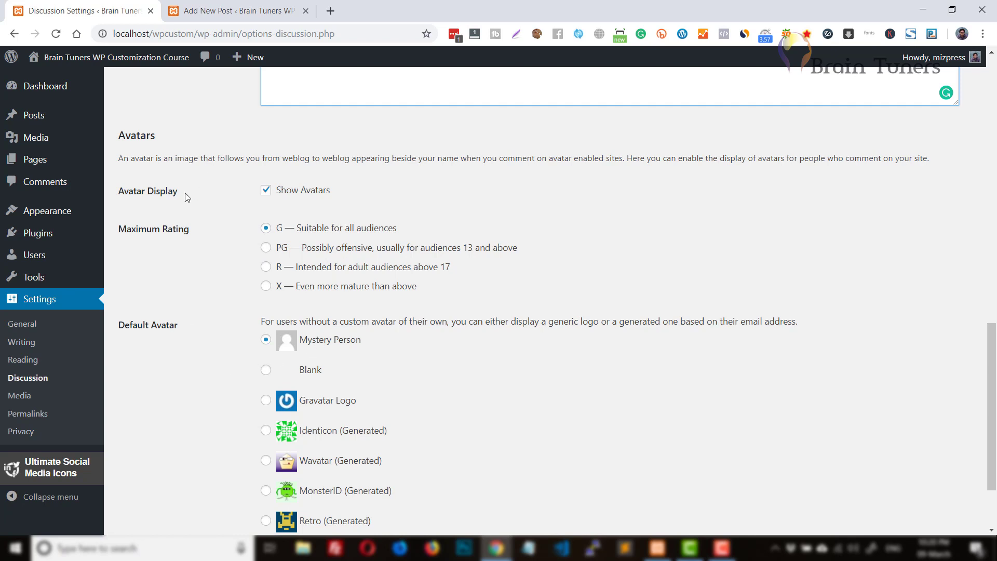
pyautogui.scroll(-1, 572, 238)
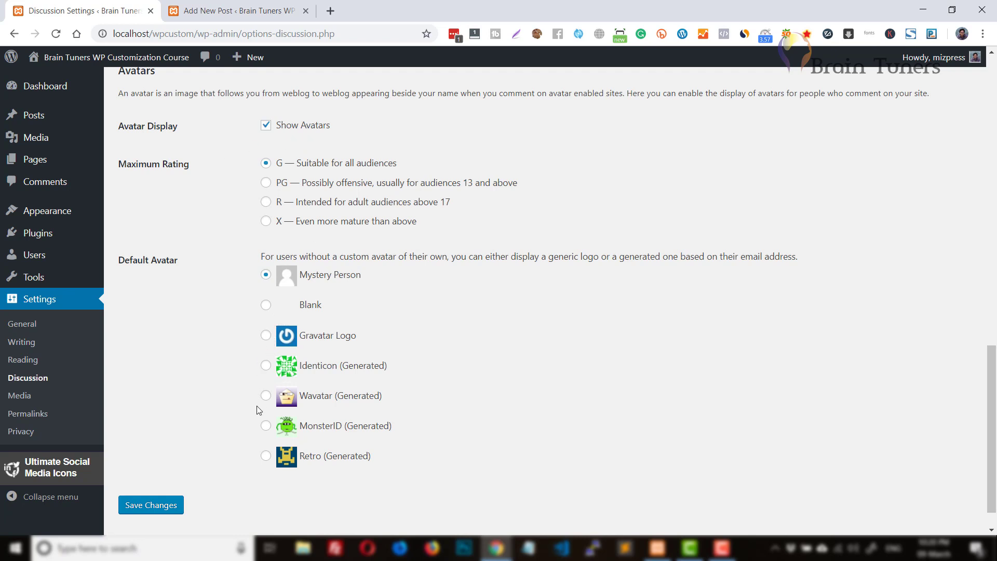
pyautogui.click(158, 504)
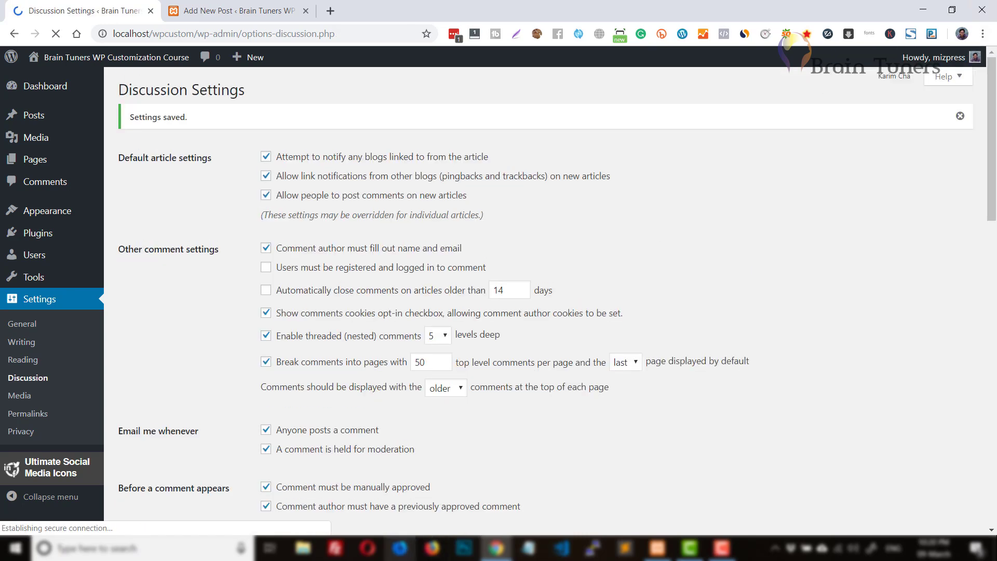
# Step: Switch to the incognito window, reload the "Neque porro quisquam est" post and examine the cookies opt-in checkbox in its reply form
pyautogui.moveTo(497, 550)
pyautogui.click(531, 485)
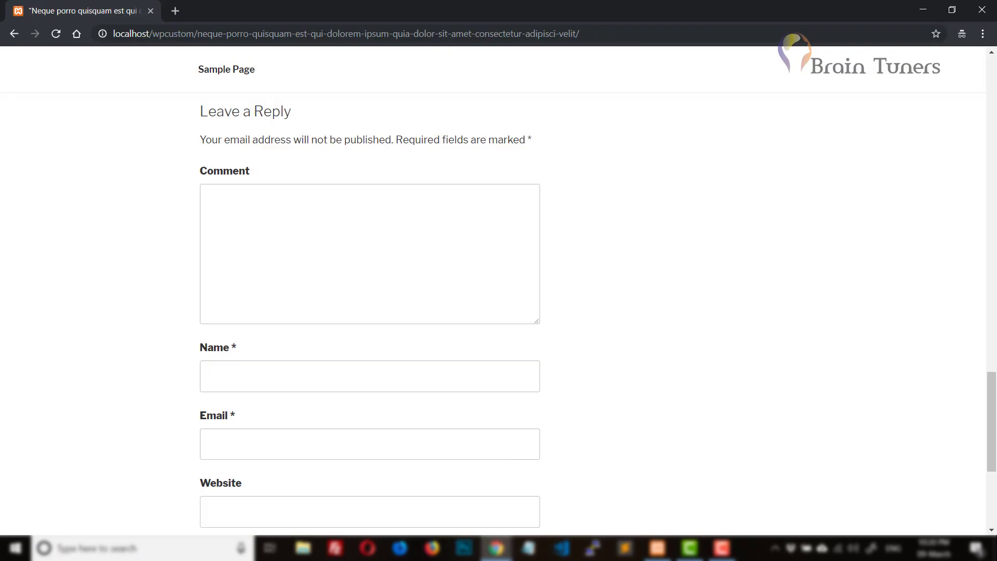
pyautogui.click(57, 34)
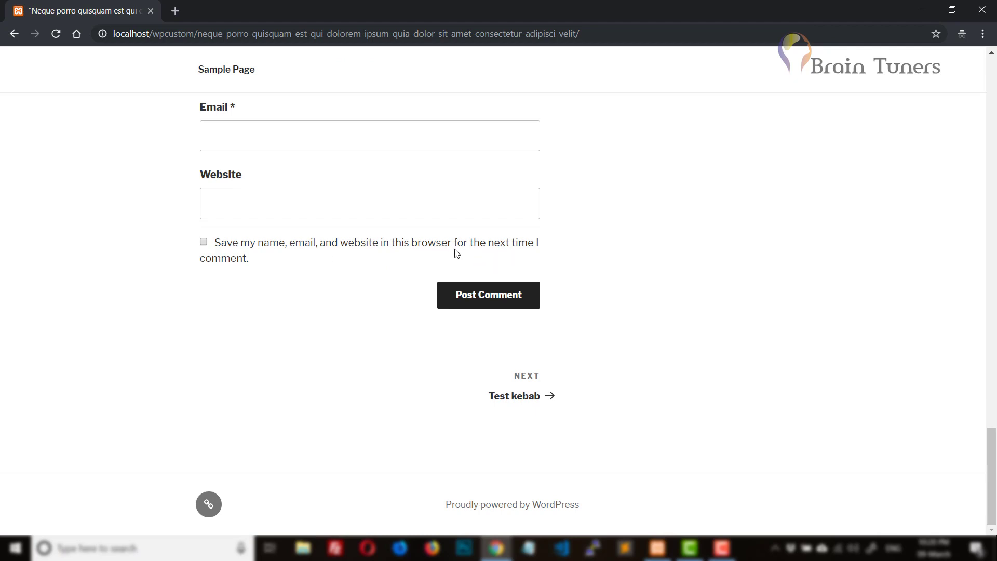
pyautogui.scroll(20, 456, 252)
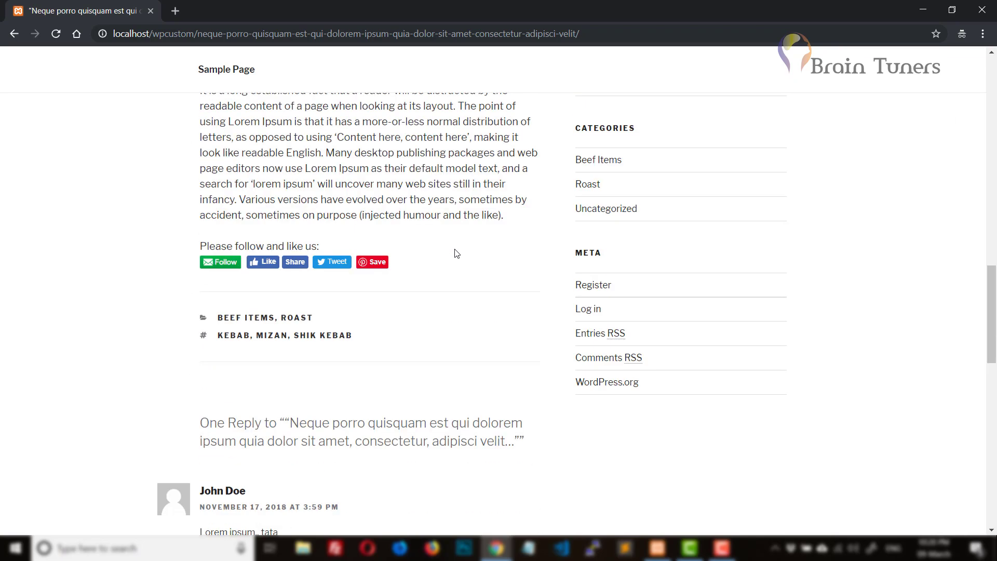
pyautogui.scroll(1, 455, 252)
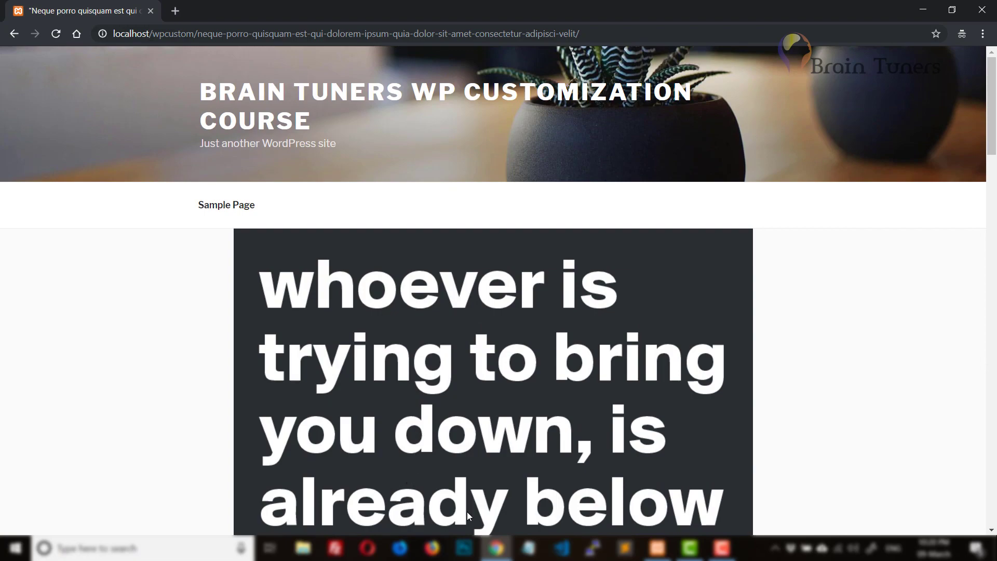
# Step: Return to the Discussion Settings in the regular browser window and review the avatar, comment, email notification, approval and moderation options
pyautogui.click(497, 551)
pyautogui.click(443, 508)
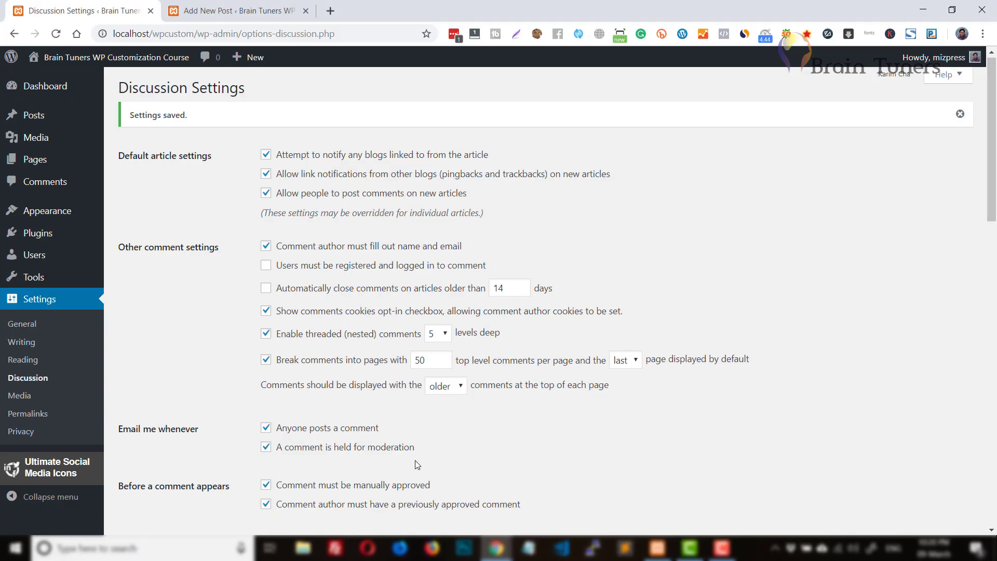
pyautogui.scroll(-15, 415, 460)
pyautogui.scroll(-3, 417, 464)
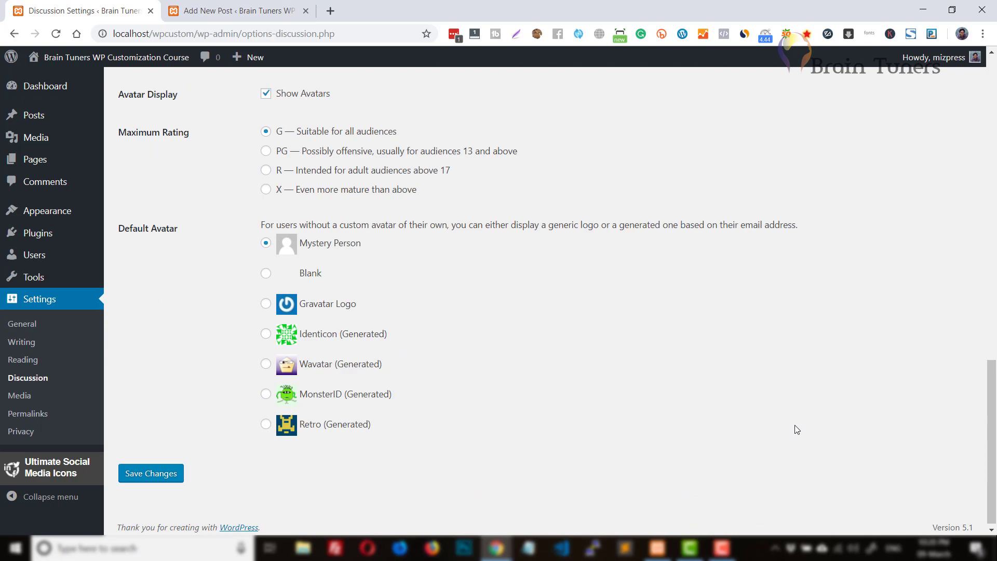
pyautogui.scroll(15, 797, 429)
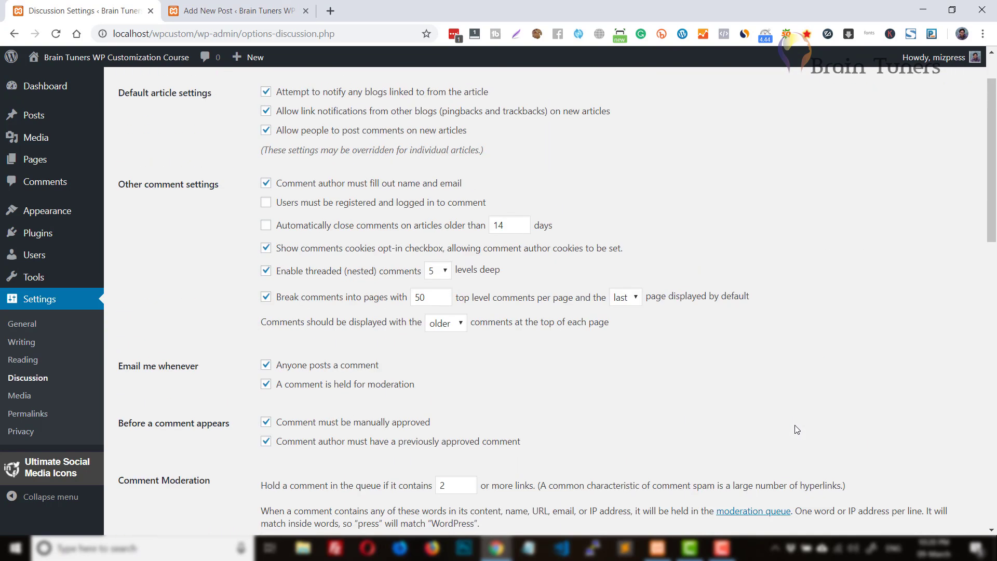
pyautogui.scroll(-5, 797, 429)
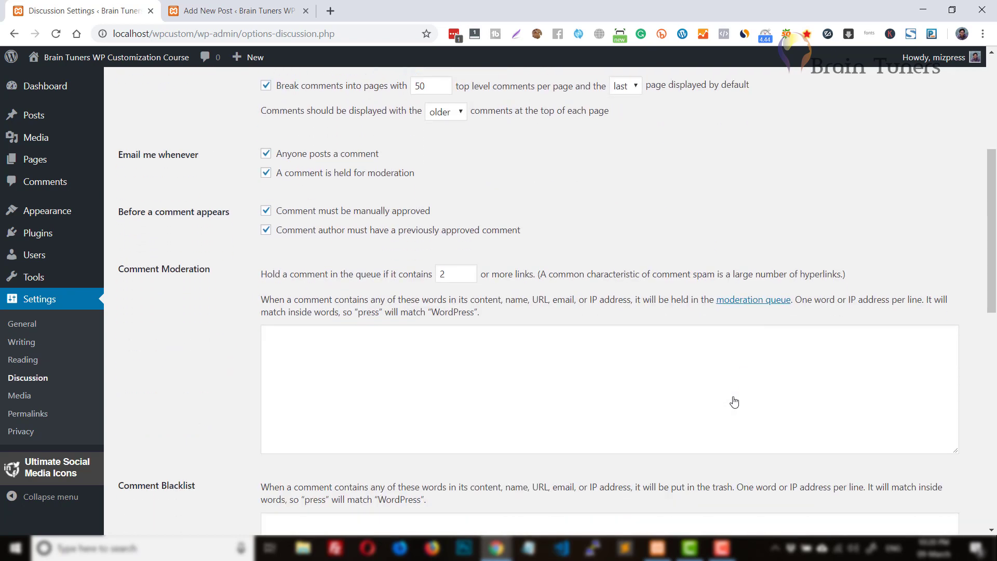
pyautogui.scroll(1, 733, 396)
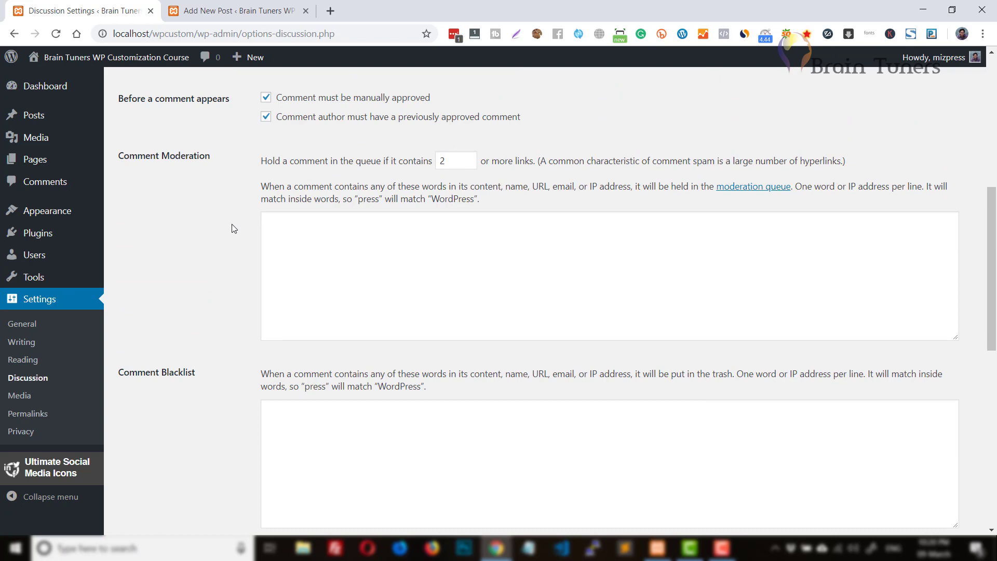
pyautogui.scroll(2, 232, 224)
pyautogui.scroll(-1, 231, 225)
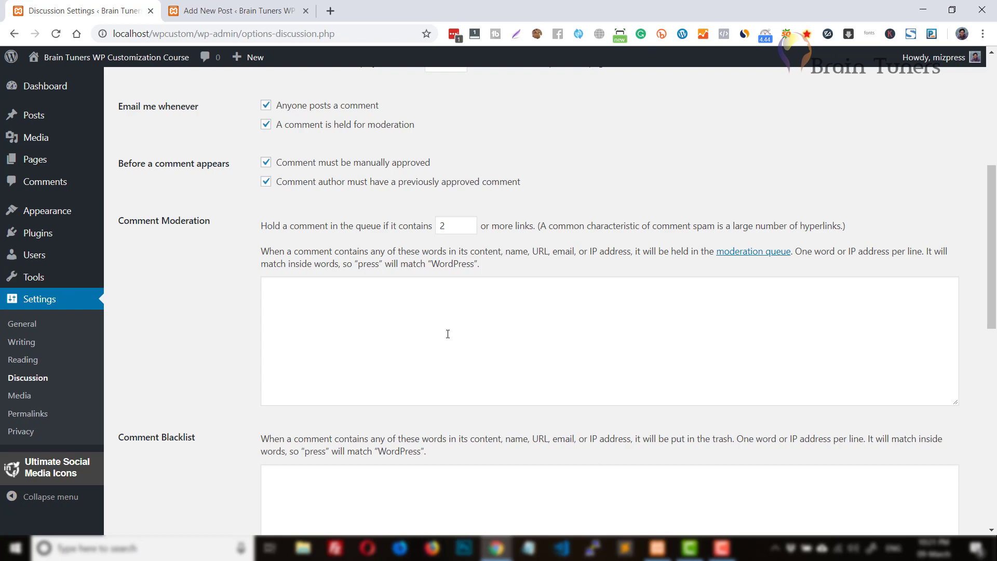
pyautogui.scroll(1, 449, 333)
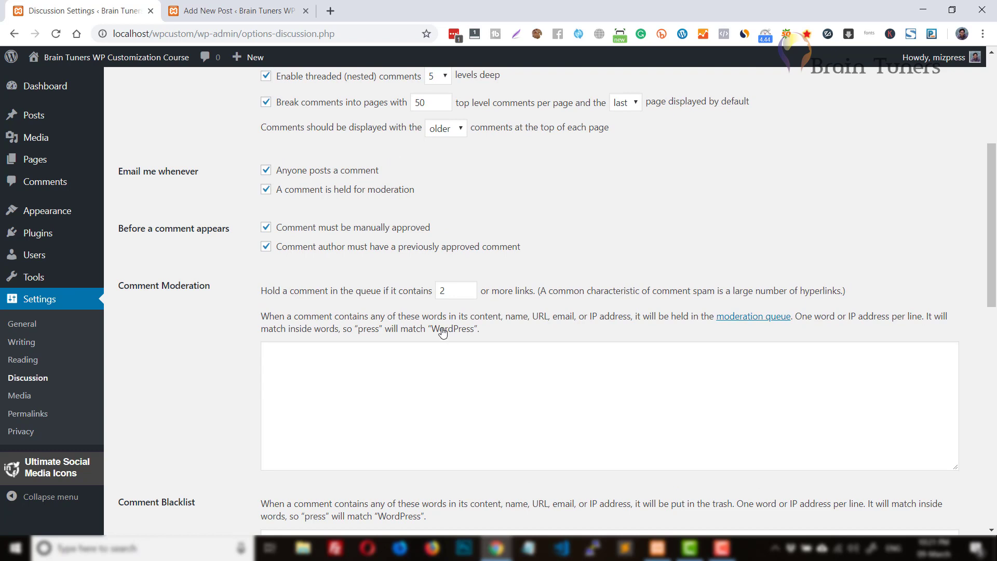
pyautogui.scroll(1, 400, 243)
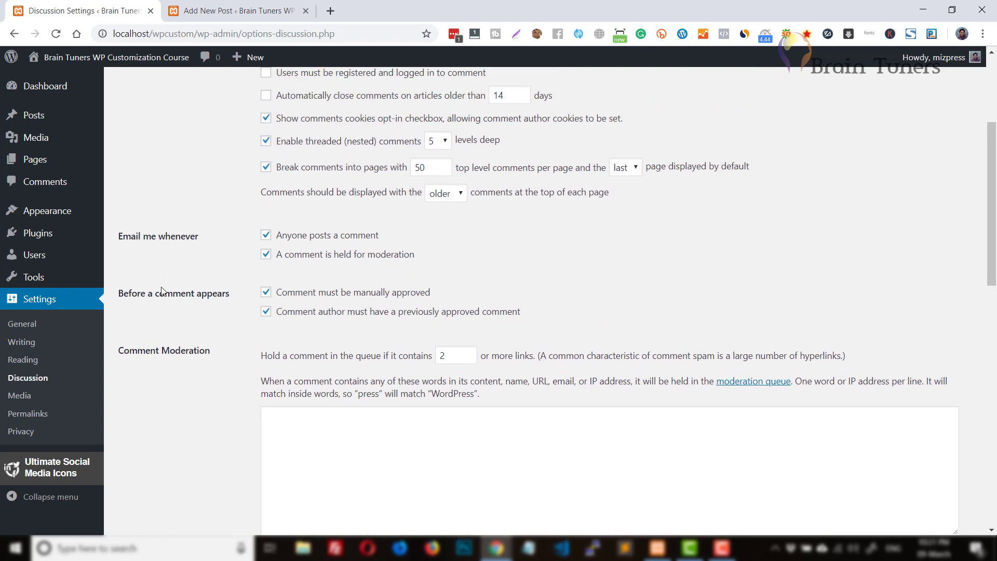